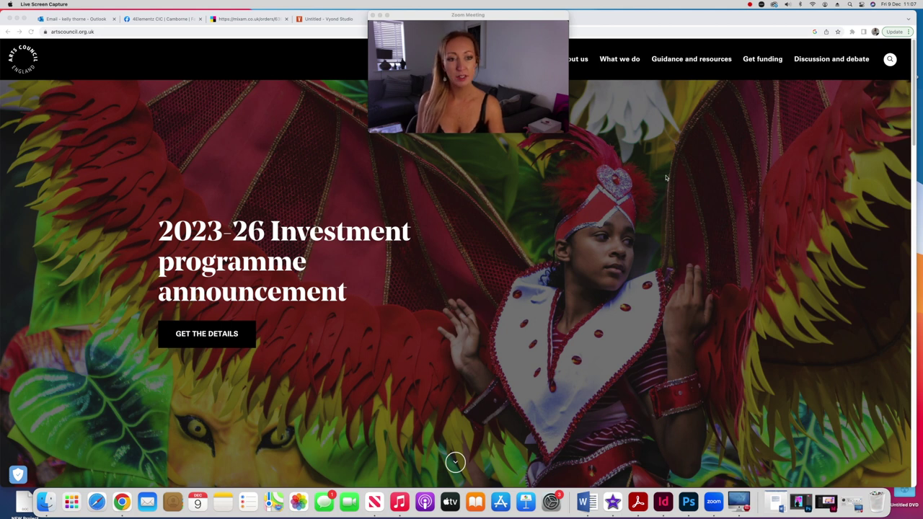
Step: Go from the Get funding menu to the Arts Council's 'Our application portal: Grantium' page
{"action": "left_click", "coordinate": [761, 61]}
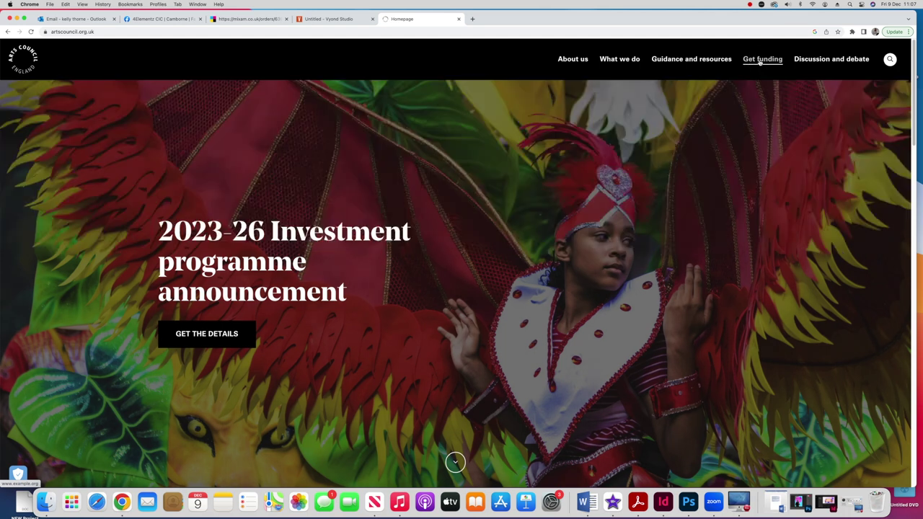
{"action": "left_click", "coordinate": [759, 62]}
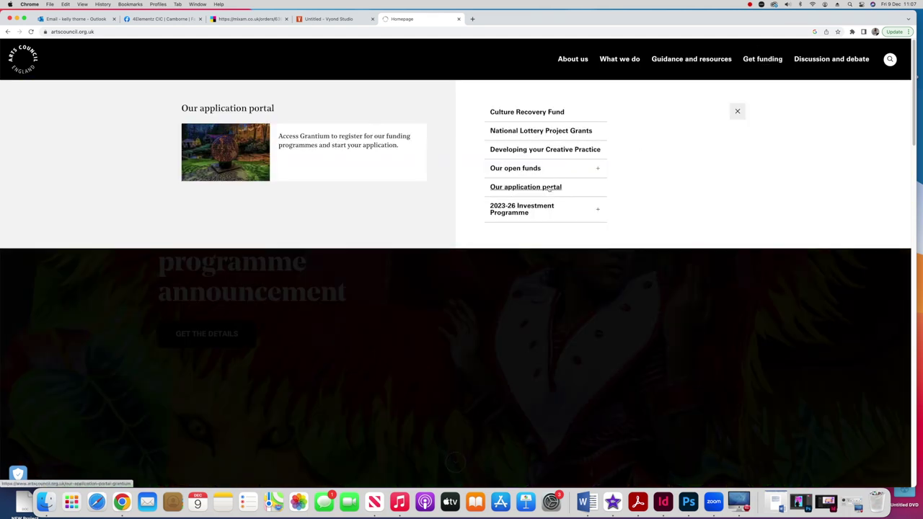
{"action": "left_click", "coordinate": [547, 189]}
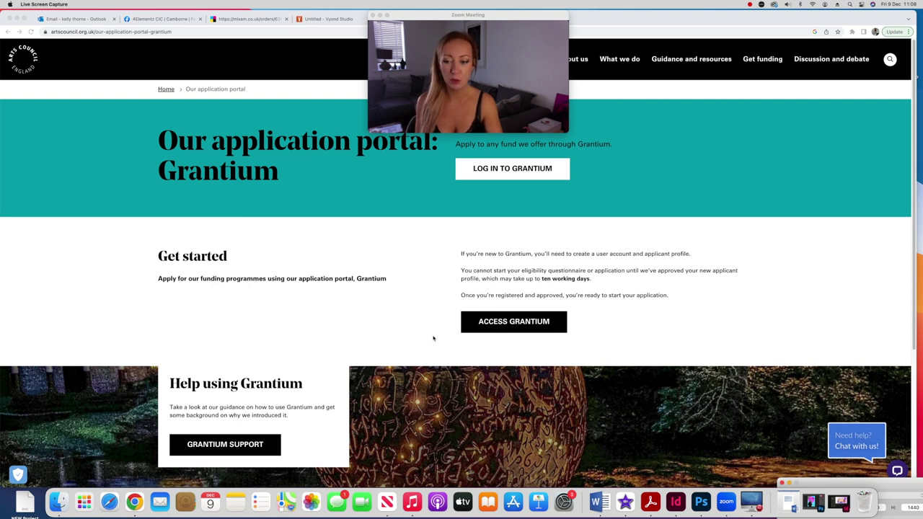
Step: Log in to Grantium to reach the Submissions list of past project applications
{"action": "left_click", "coordinate": [528, 170]}
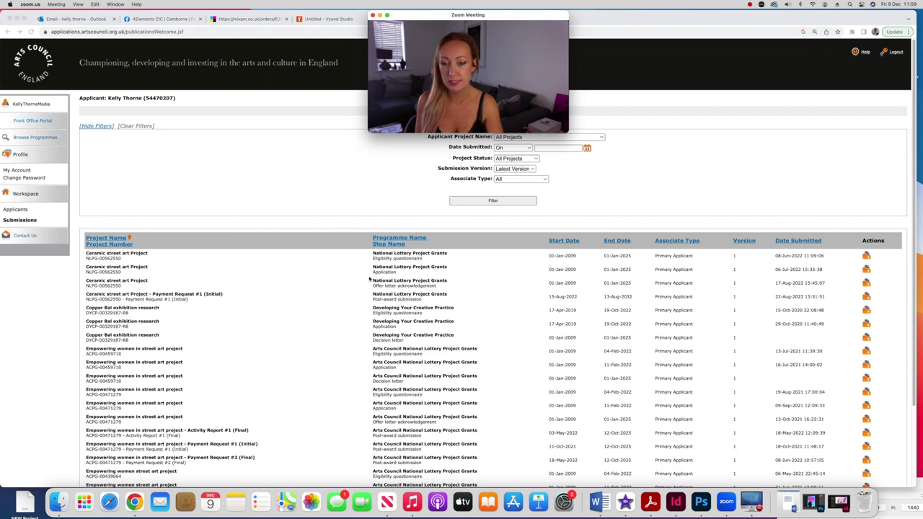
Step: Open the Ceramic street art Project application and page through to Amount requested (£15,000)
{"action": "left_click", "coordinate": [866, 269]}
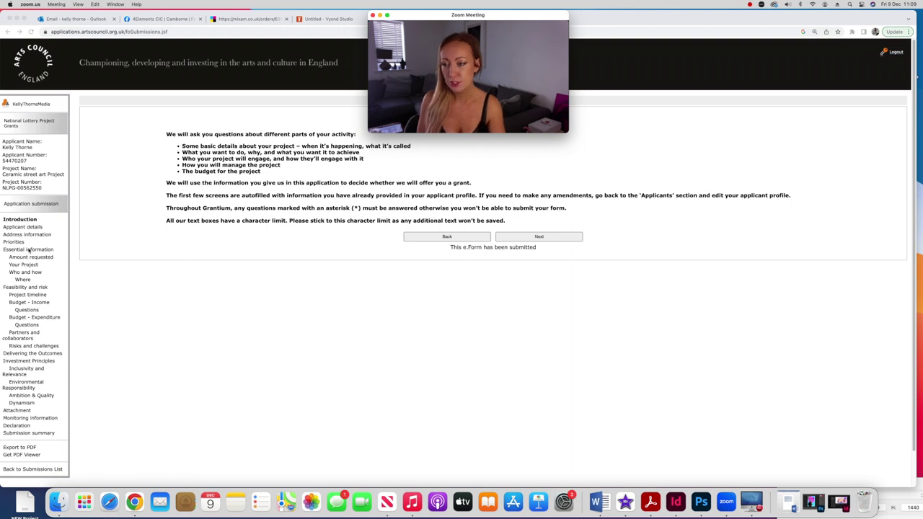
{"action": "left_click", "coordinate": [563, 242]}
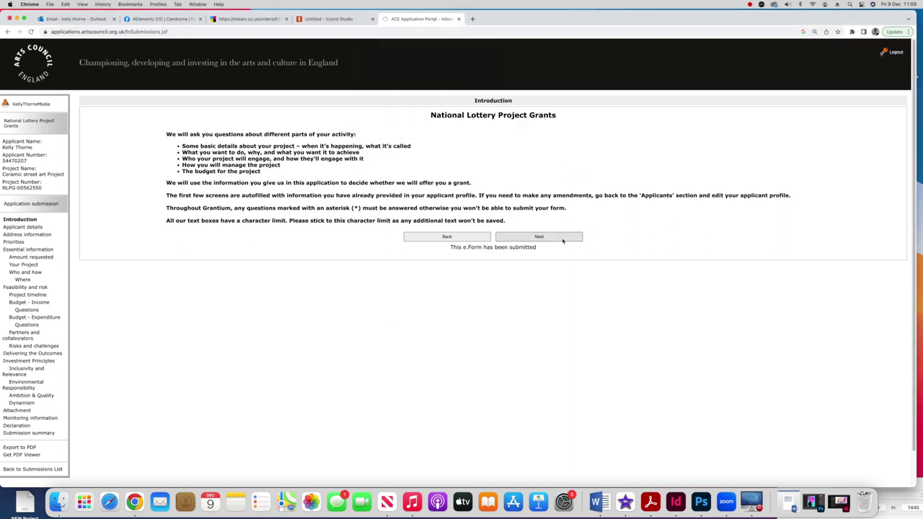
{"action": "left_click", "coordinate": [560, 238]}
{"action": "left_click", "coordinate": [554, 208]}
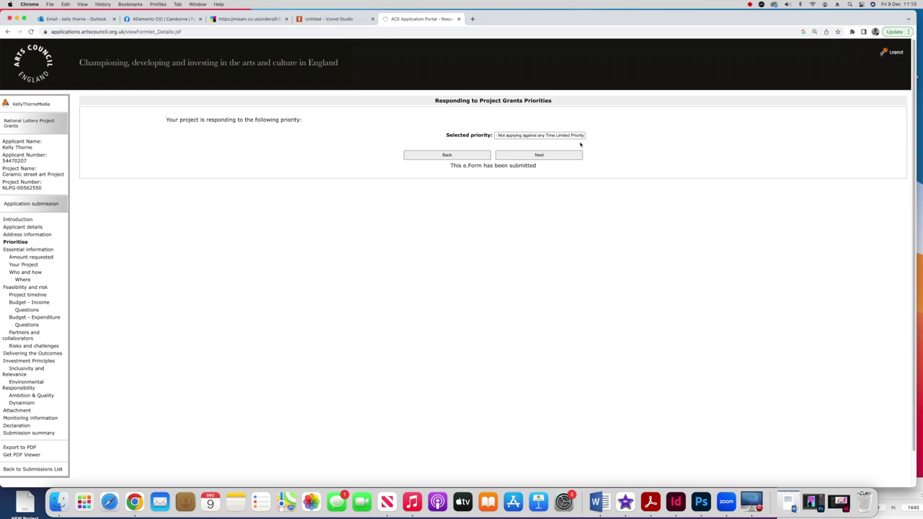
{"action": "left_click", "coordinate": [558, 159]}
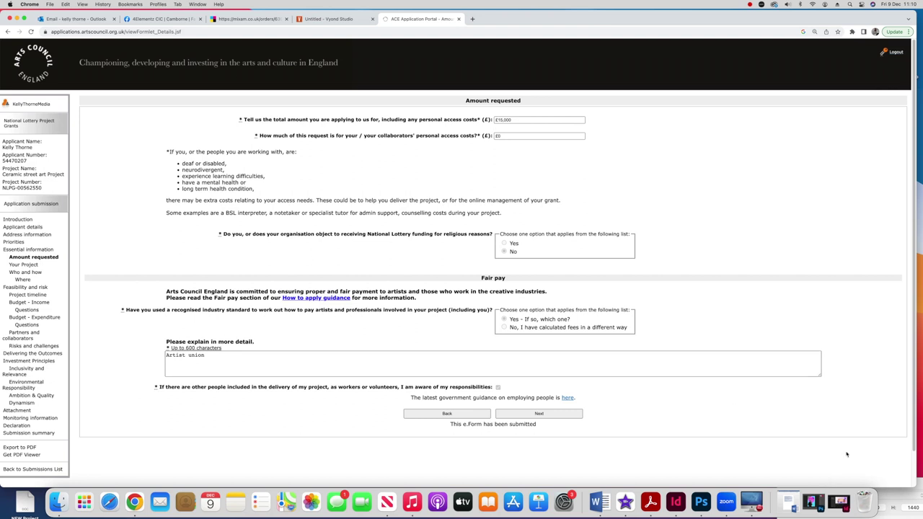
Step: Advance to the Your Project page with the 50-word summary and detailed description
{"action": "left_click", "coordinate": [537, 413]}
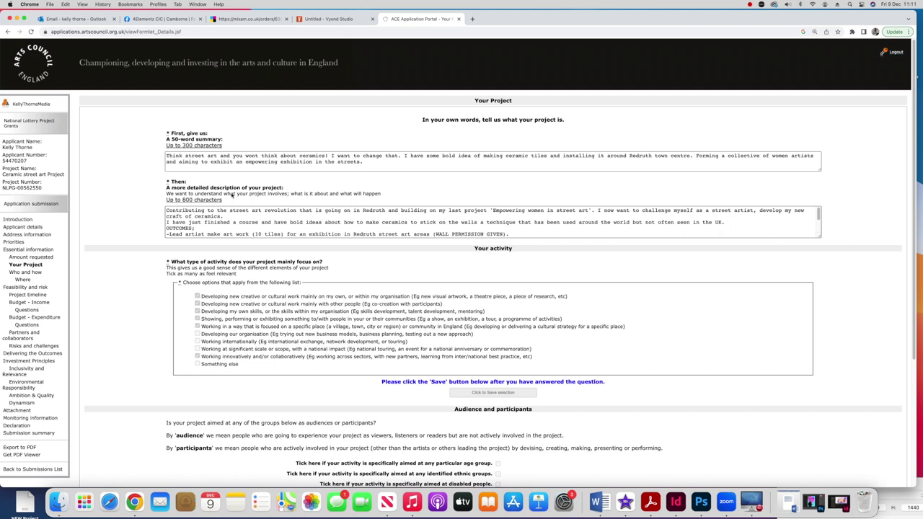
Step: Scroll through the detailed project description to read its outcomes
{"action": "left_click", "coordinate": [819, 214]}
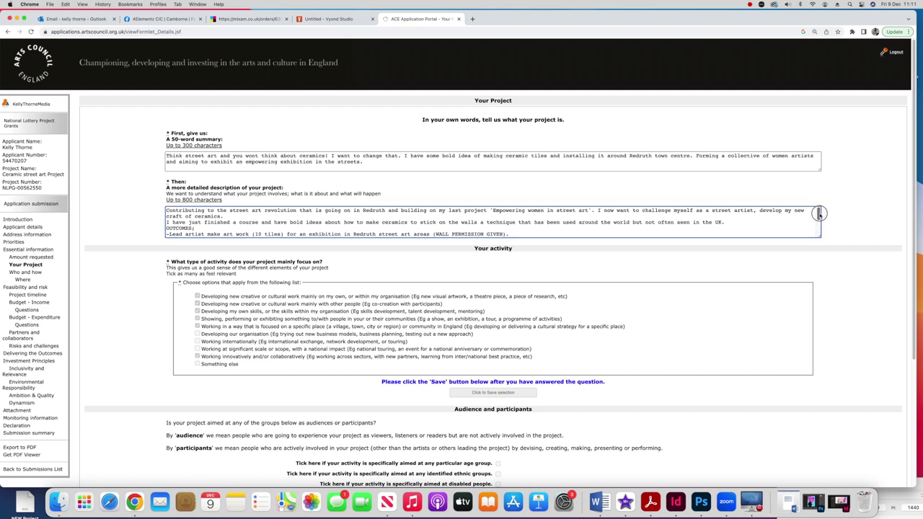
{"action": "left_click_drag", "start_coordinate": [819, 213], "coordinate": [819, 220]}
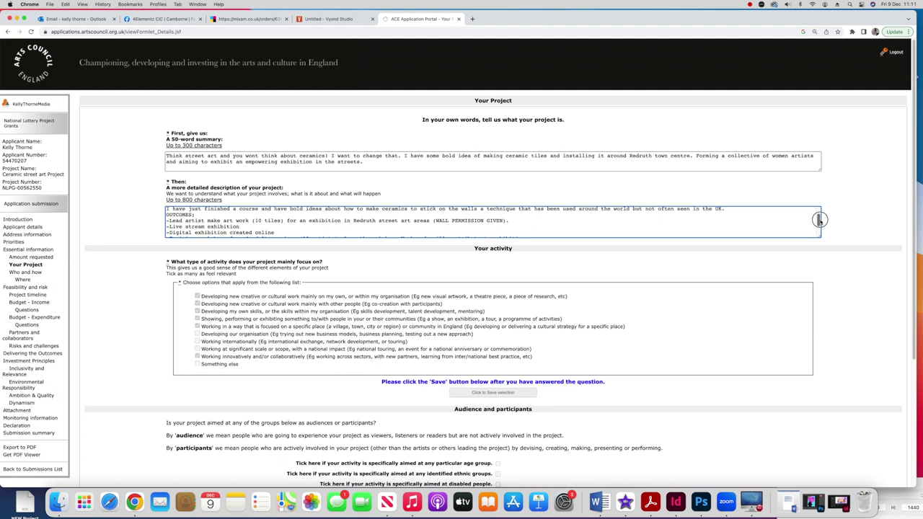
{"action": "left_click_drag", "start_coordinate": [819, 220], "coordinate": [819, 222]}
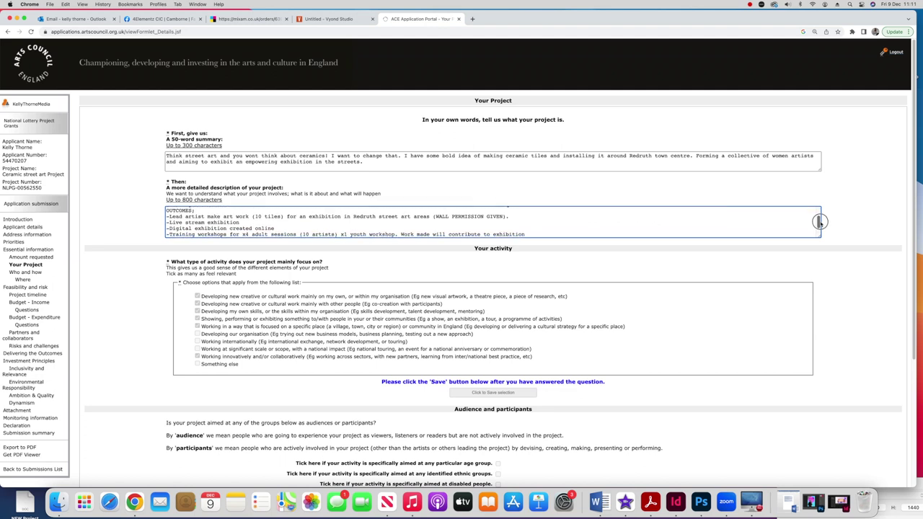
{"action": "left_click_drag", "start_coordinate": [819, 222], "coordinate": [819, 223]}
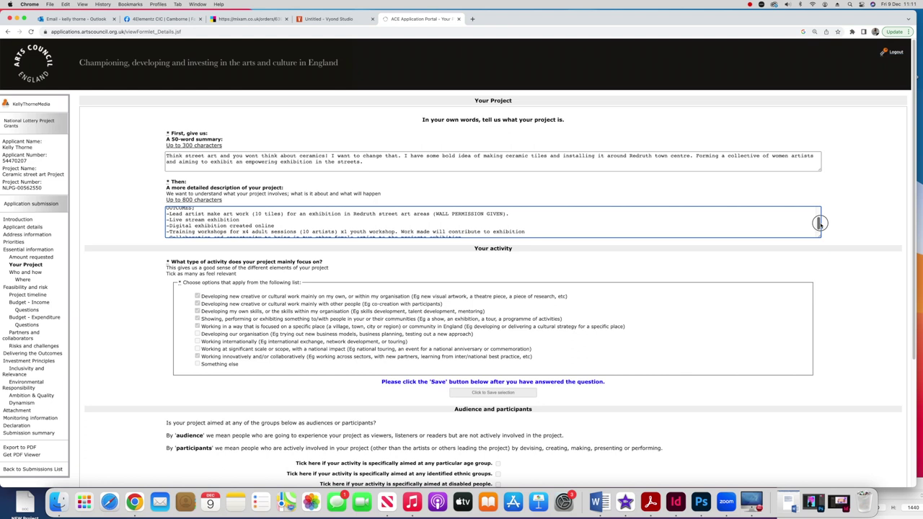
{"action": "left_click_drag", "start_coordinate": [819, 224], "coordinate": [819, 228]}
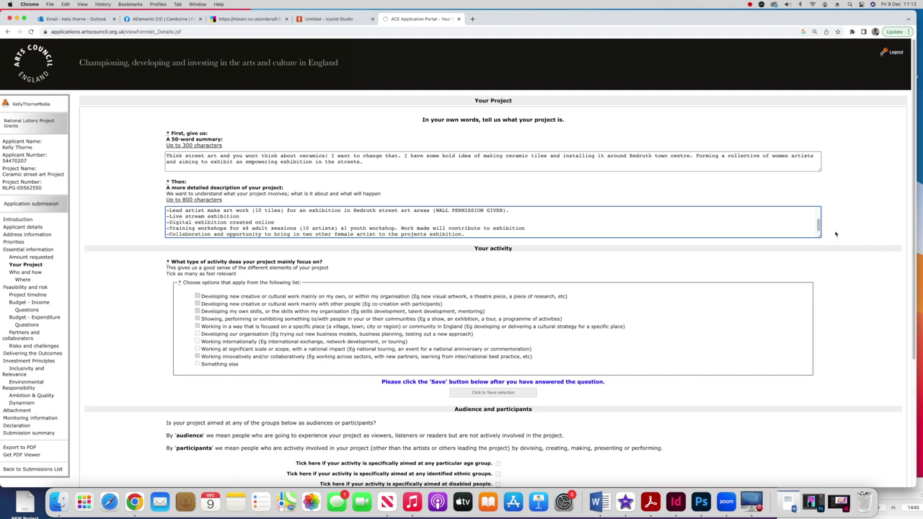
Step: Continue to the Who and how page estimating 1,011,026 people, including 1,000,000 digital
{"action": "scroll", "coordinate": [913, 239], "scroll_direction": "down", "scroll_amount": 1}
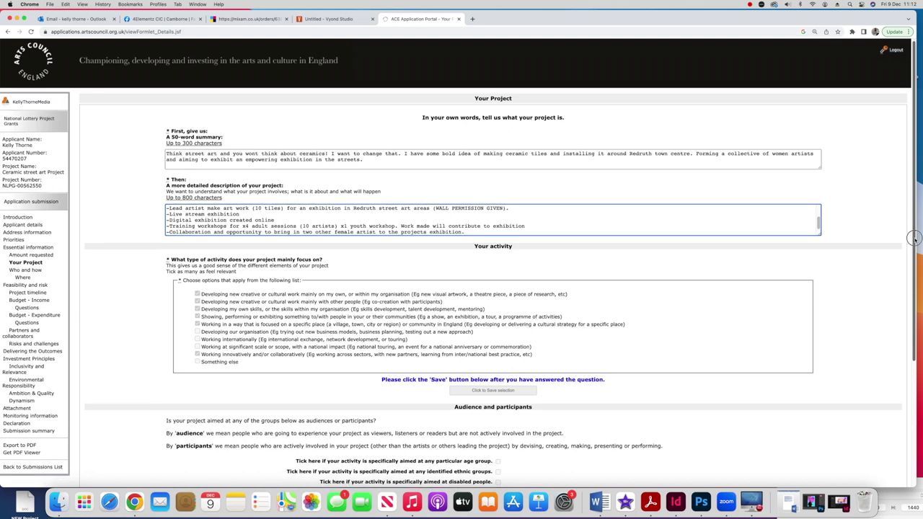
{"action": "left_click_drag", "start_coordinate": [913, 239], "coordinate": [912, 332]}
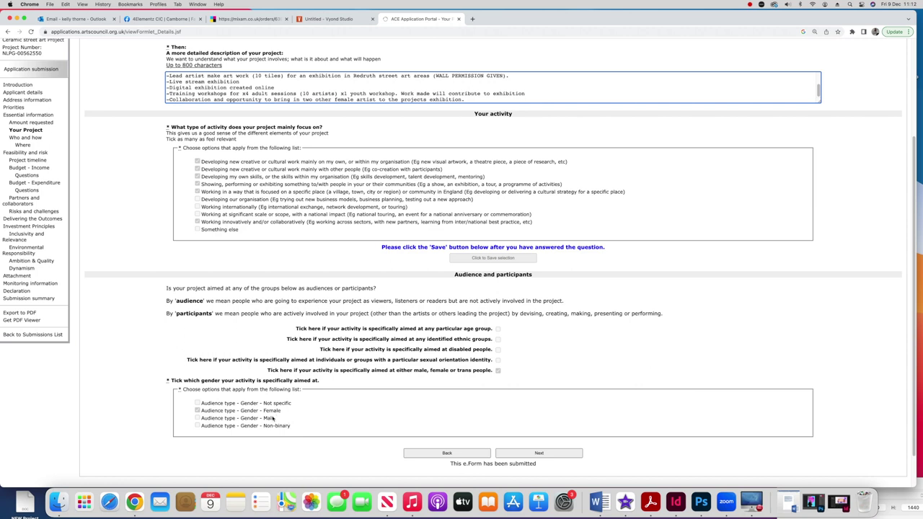
{"action": "left_click", "coordinate": [534, 452]}
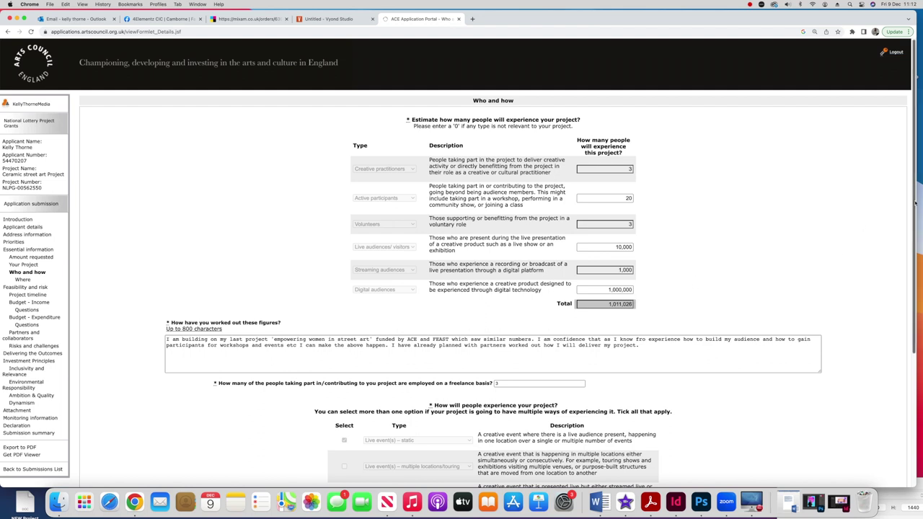
Step: Read down the Who and how answers, then continue to the Where list of four Cornwall locations
{"action": "left_click_drag", "start_coordinate": [914, 203], "coordinate": [915, 212]}
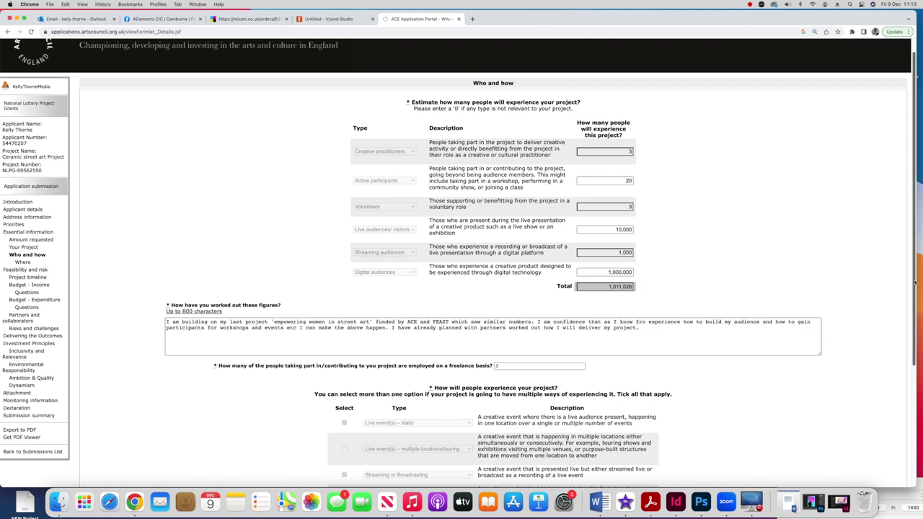
{"action": "scroll", "coordinate": [912, 307], "scroll_direction": "down", "scroll_amount": 2}
{"action": "scroll", "coordinate": [912, 307], "scroll_direction": "down", "scroll_amount": 1}
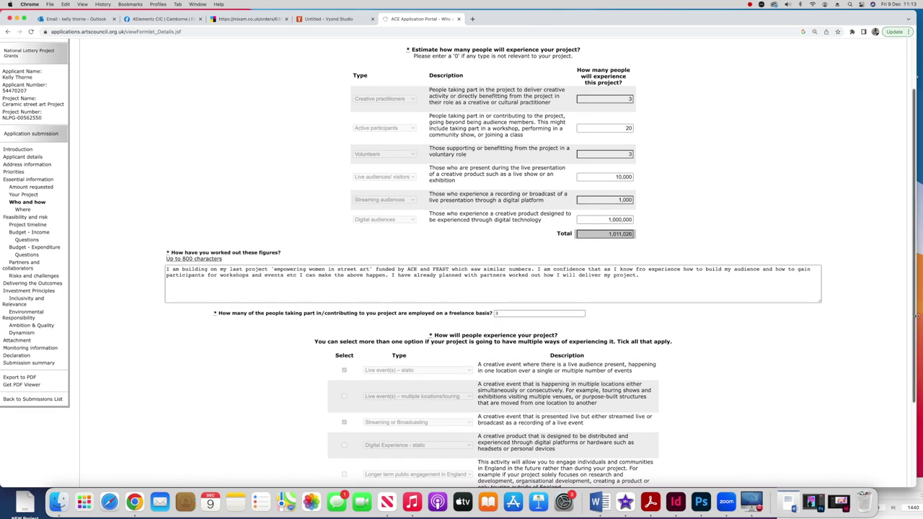
{"action": "scroll", "coordinate": [907, 367], "scroll_direction": "down", "scroll_amount": 4}
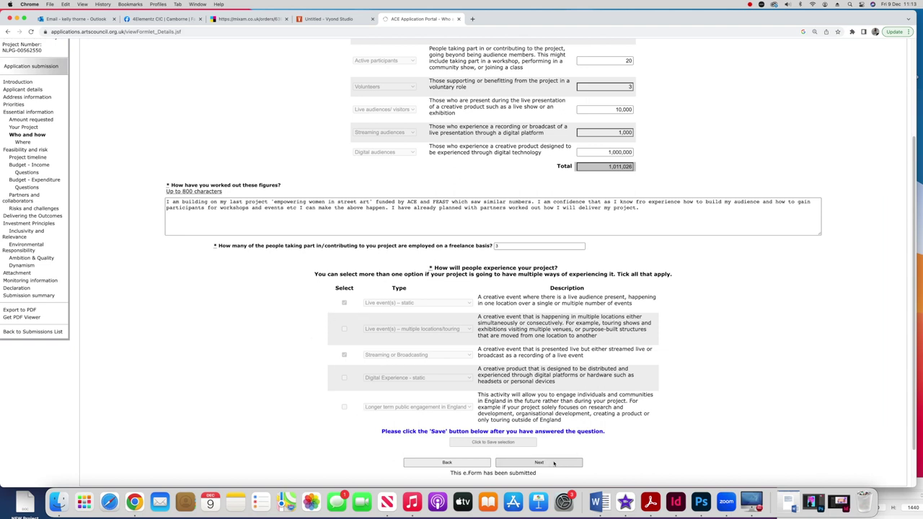
{"action": "left_click", "coordinate": [554, 463]}
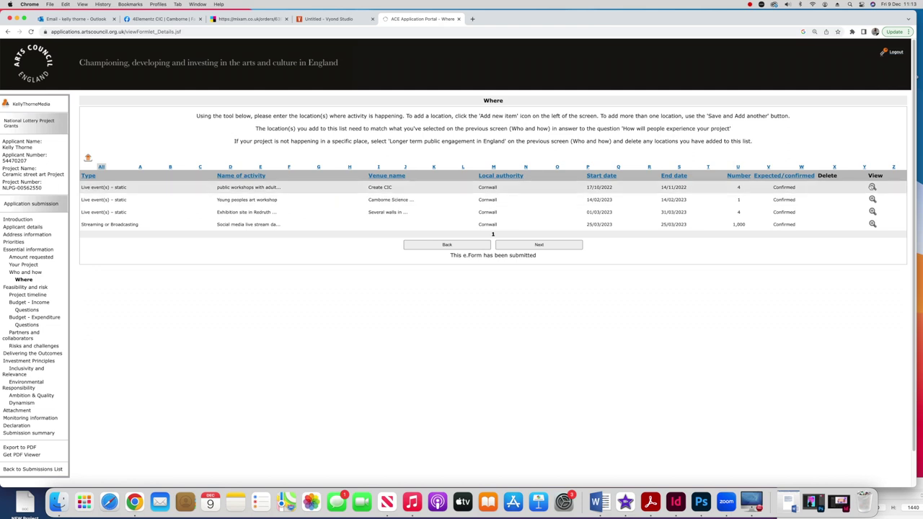
Step: Inspect the Create CIC workshop location, then pass Feasibility and risk to reach Project timeline
{"action": "left_click", "coordinate": [873, 188]}
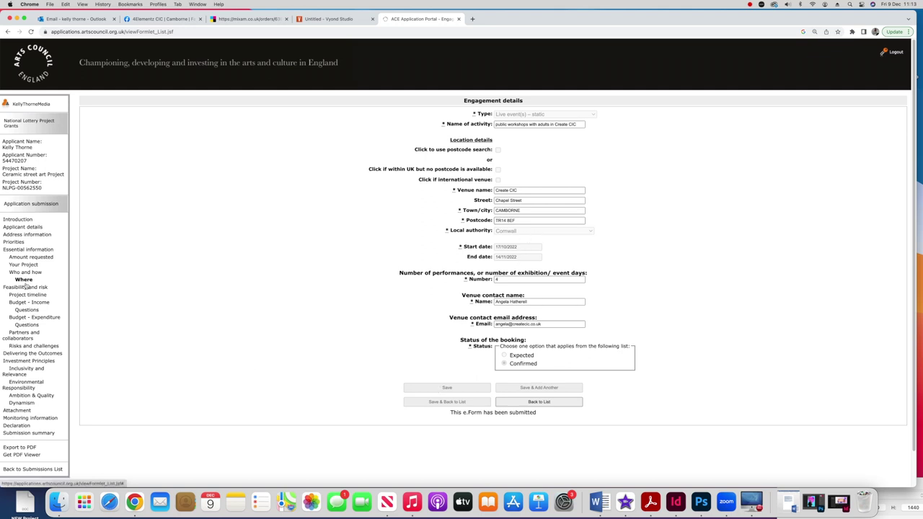
{"action": "left_click", "coordinate": [522, 402]}
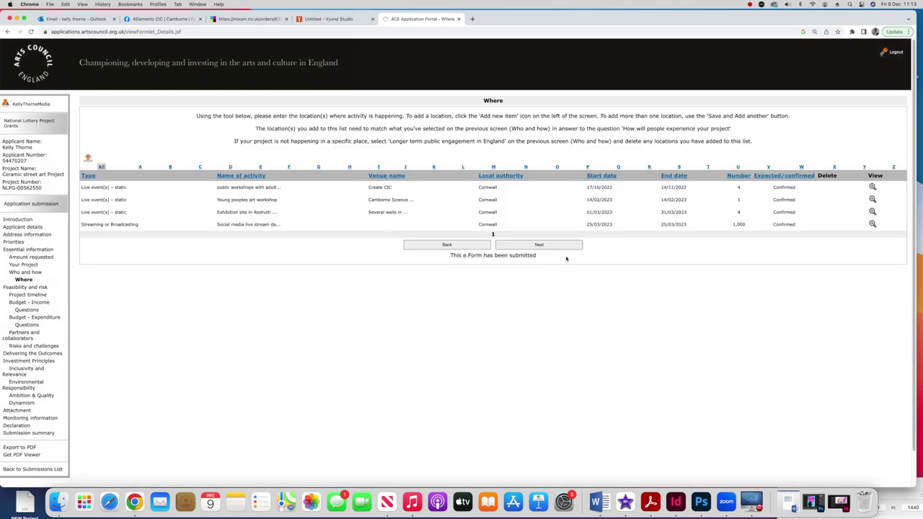
{"action": "left_click", "coordinate": [564, 246]}
{"action": "left_click", "coordinate": [562, 242]}
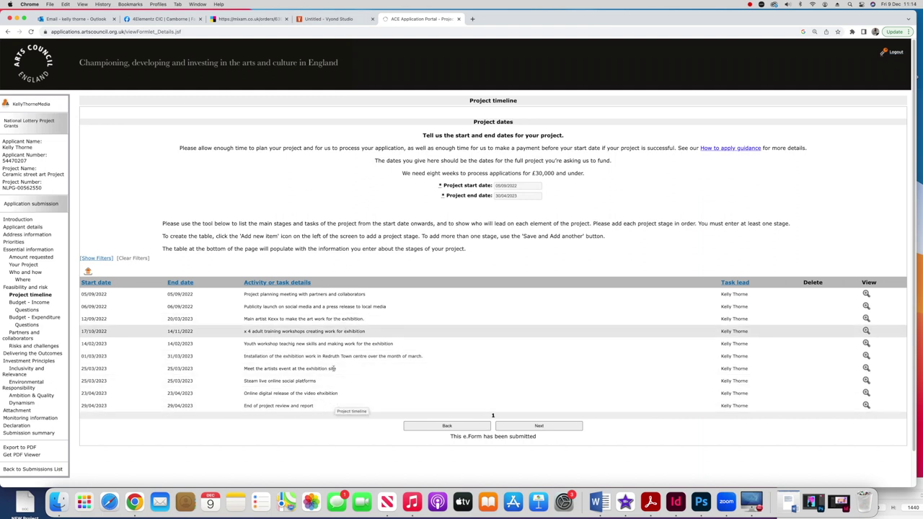
Step: Move from Project timeline to the Budget - Income page totalling £17,000
{"action": "left_click", "coordinate": [544, 428]}
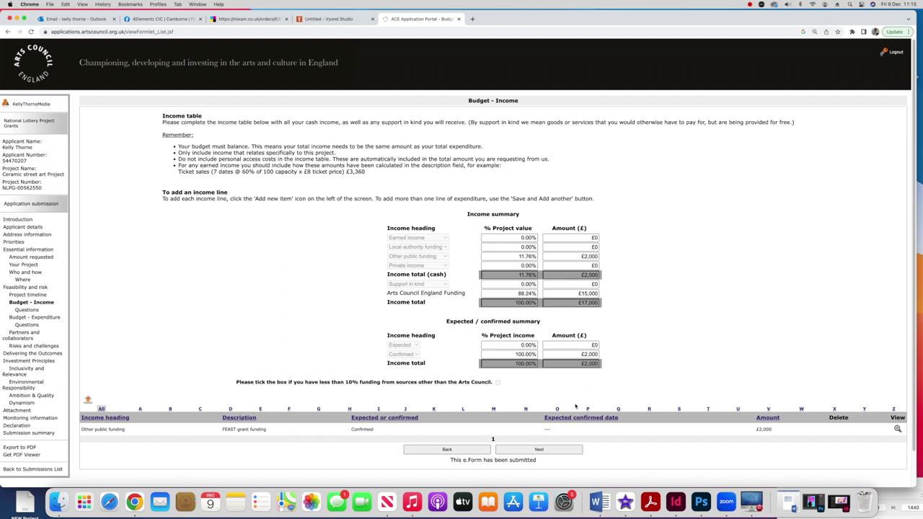
Step: Pass through Income Questions to the Budget - Expenditure page totalling £17,000
{"action": "left_click", "coordinate": [562, 451]}
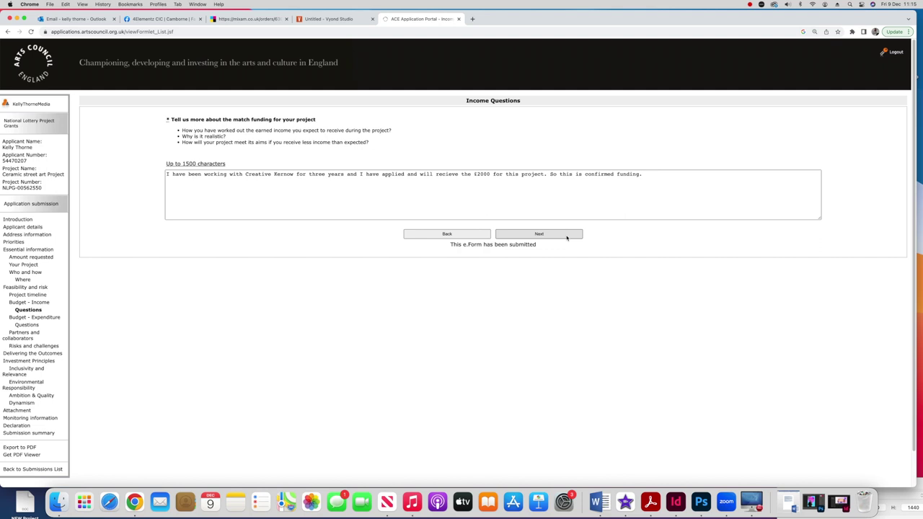
{"action": "left_click", "coordinate": [567, 235]}
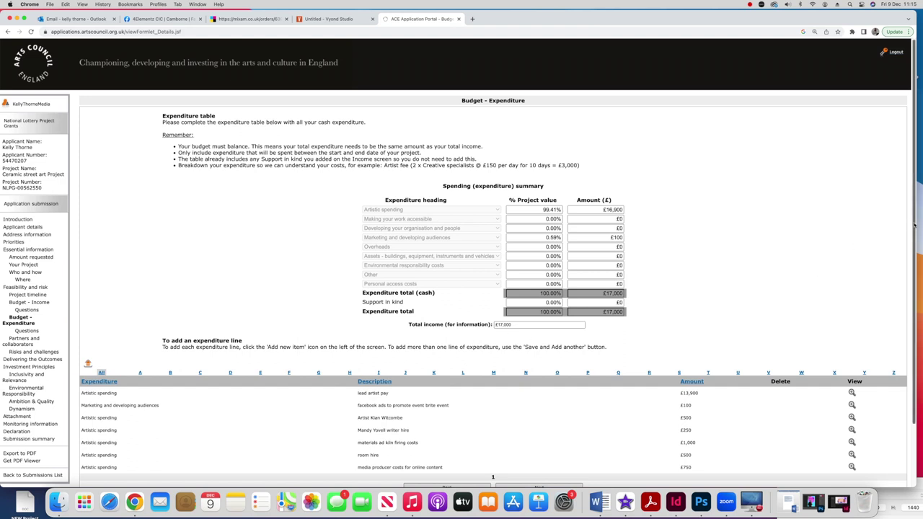
Step: Review all £17,000 of expenditure lines, then continue to the Expenditure questions page
{"action": "scroll", "coordinate": [896, 221], "scroll_direction": "down", "scroll_amount": 3}
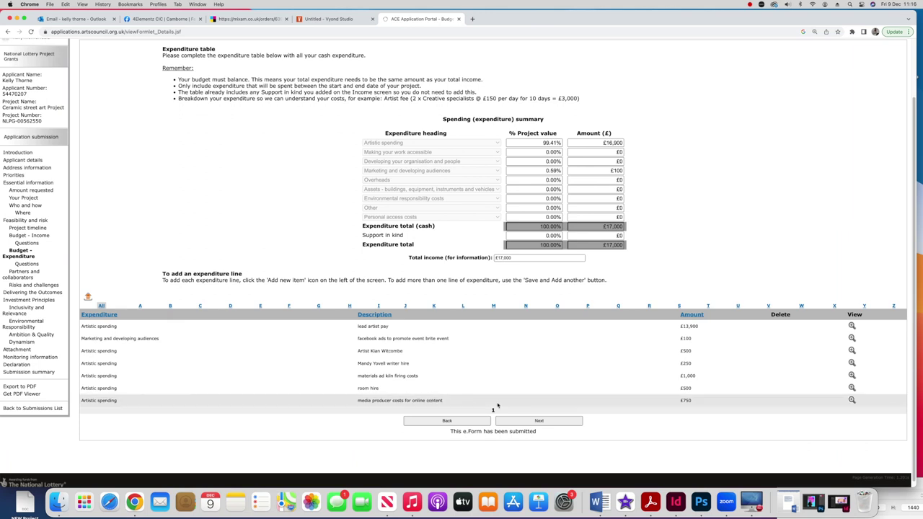
{"action": "left_click", "coordinate": [541, 421]}
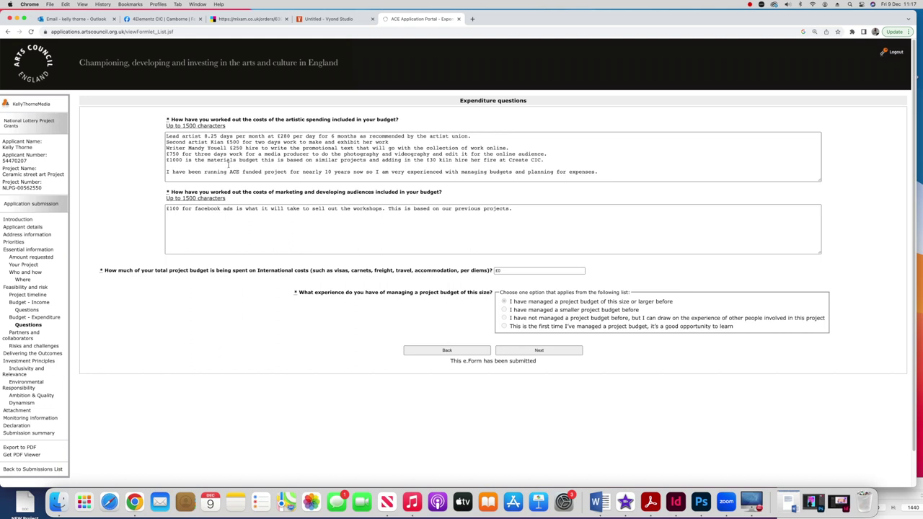
Step: Advance from the Expenditure questions to the Partners and collaborators page listing six confirmed partners
{"action": "left_click", "coordinate": [525, 353]}
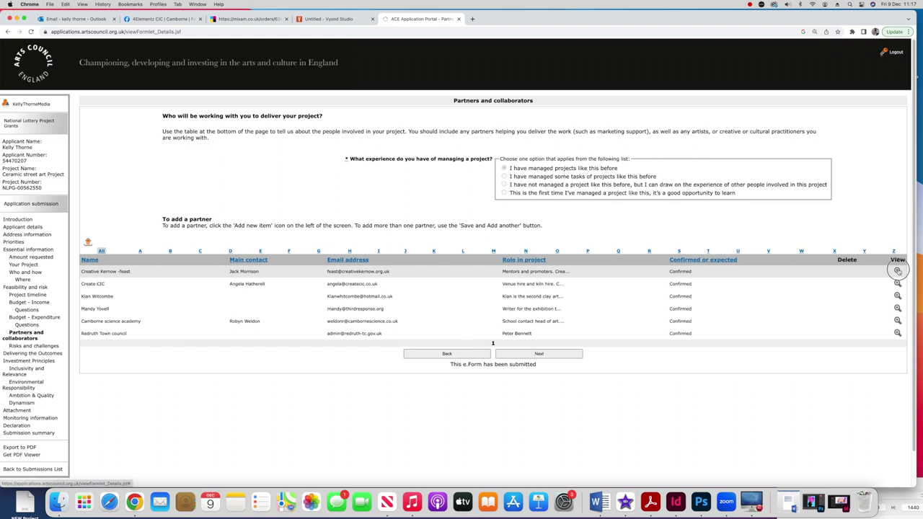
{"action": "left_click", "coordinate": [896, 271]}
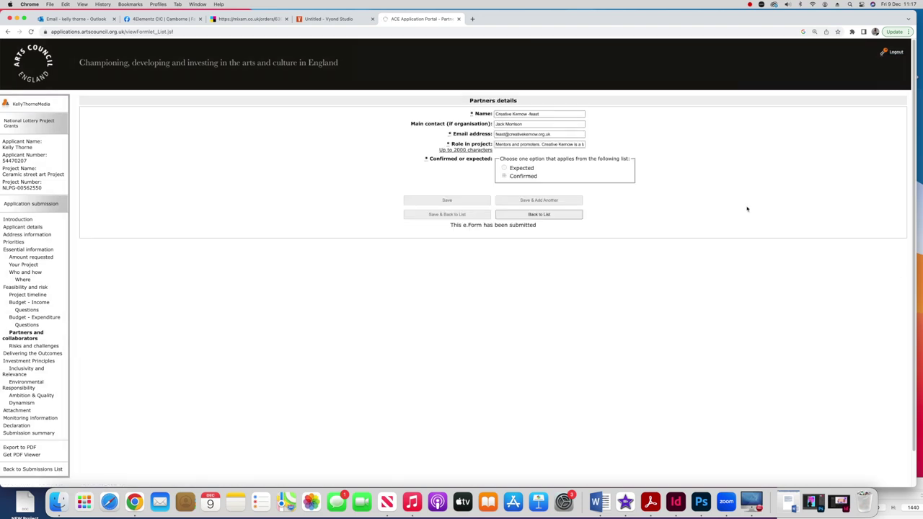
{"action": "left_click", "coordinate": [542, 145]}
{"action": "key", "text": "Right"}
{"action": "key", "text": "Right"}
{"action": "key", "text": "Right"}
{"action": "key", "text": "Right"}
{"action": "key", "text": "Right"}
{"action": "key", "text": "Right"}
{"action": "key", "text": "Right"}
{"action": "key", "text": "Right"}
{"action": "key", "text": "Right"}
{"action": "key", "text": "Right"}
{"action": "key", "text": "Right"}
{"action": "key", "text": "Right"}
{"action": "key", "text": "Right"}
{"action": "key", "text": "Right"}
{"action": "key", "text": "Right"}
{"action": "key", "text": "Right"}
{"action": "key", "text": "Right"}
{"action": "key", "text": "Right"}
{"action": "key", "text": "Right"}
{"action": "key", "text": "Right"}
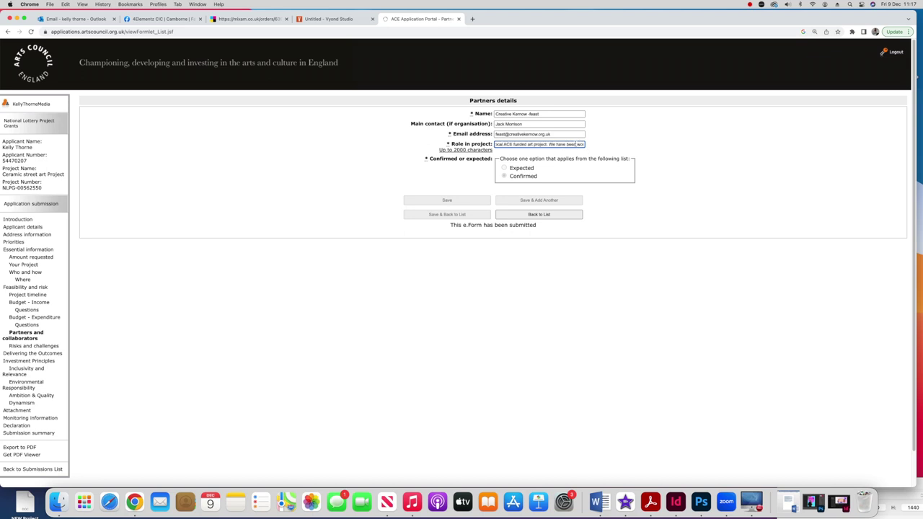
{"action": "key", "text": "Right"}
{"action": "key", "text": "Right"}
{"action": "key", "text": "Right"}
{"action": "key", "text": "Right"}
{"action": "key", "text": "Right"}
{"action": "key", "text": "Right"}
{"action": "key", "text": "Right"}
{"action": "key", "text": "Right"}
{"action": "key", "text": "Right"}
{"action": "key", "text": "Right"}
{"action": "key", "text": "Right"}
{"action": "key", "text": "Right"}
{"action": "key", "text": "Right"}
{"action": "key", "text": "Right"}
{"action": "key", "text": "Right"}
{"action": "key", "text": "Right"}
{"action": "key", "text": "Right"}
{"action": "key", "text": "Right"}
{"action": "key", "text": "Right"}
{"action": "key", "text": "Right"}
{"action": "key", "text": "Right"}
{"action": "key", "text": "Right"}
{"action": "key", "text": "Right"}
{"action": "key", "text": "Right"}
{"action": "key", "text": "Right"}
{"action": "key", "text": "Right"}
{"action": "key", "text": "Right"}
{"action": "key", "text": "Right"}
{"action": "key", "text": "Right"}
{"action": "key", "text": "Right"}
{"action": "key", "text": "Right"}
{"action": "key", "text": "Right"}
{"action": "key", "text": "Right"}
{"action": "key", "text": "Right"}
{"action": "key", "text": "Right"}
{"action": "key", "text": "Right"}
{"action": "key", "text": "Right"}
{"action": "key", "text": "Right"}
{"action": "key", "text": "Right"}
{"action": "key", "text": "Right"}
{"action": "key", "text": "Right"}
{"action": "key", "text": "Right"}
{"action": "key", "text": "Right"}
{"action": "key", "text": "Right"}
{"action": "key", "text": "Right"}
{"action": "key", "text": "Right"}
{"action": "key", "text": "Right"}
{"action": "key", "text": "Right"}
{"action": "key", "text": "Right"}
{"action": "key", "text": "Right"}
{"action": "key", "text": "Right"}
{"action": "key", "text": "Right"}
{"action": "key", "text": "Right"}
{"action": "key", "text": "Right"}
{"action": "key", "text": "Right"}
{"action": "key", "text": "Right"}
{"action": "key", "text": "Right"}
{"action": "key", "text": "Right"}
{"action": "key", "text": "Right"}
{"action": "key", "text": "Right"}
{"action": "scroll", "coordinate": [512, 144], "scroll_direction": "left", "scroll_amount": 10}
{"action": "scroll", "coordinate": [512, 144], "scroll_direction": "left", "scroll_amount": 10}
{"action": "scroll", "coordinate": [512, 144], "scroll_direction": "right", "scroll_amount": 10}
{"action": "scroll", "coordinate": [568, 144], "scroll_direction": "right", "scroll_amount": 3}
{"action": "scroll", "coordinate": [569, 144], "scroll_direction": "right", "scroll_amount": 2}
{"action": "scroll", "coordinate": [569, 144], "scroll_direction": "right", "scroll_amount": 5}
{"action": "scroll", "coordinate": [568, 144], "scroll_direction": "right", "scroll_amount": 5}
{"action": "scroll", "coordinate": [567, 144], "scroll_direction": "right", "scroll_amount": 5}
{"action": "scroll", "coordinate": [568, 144], "scroll_direction": "right", "scroll_amount": 5}
{"action": "scroll", "coordinate": [569, 145], "scroll_direction": "right", "scroll_amount": 6}
{"action": "left_click", "coordinate": [539, 214]}
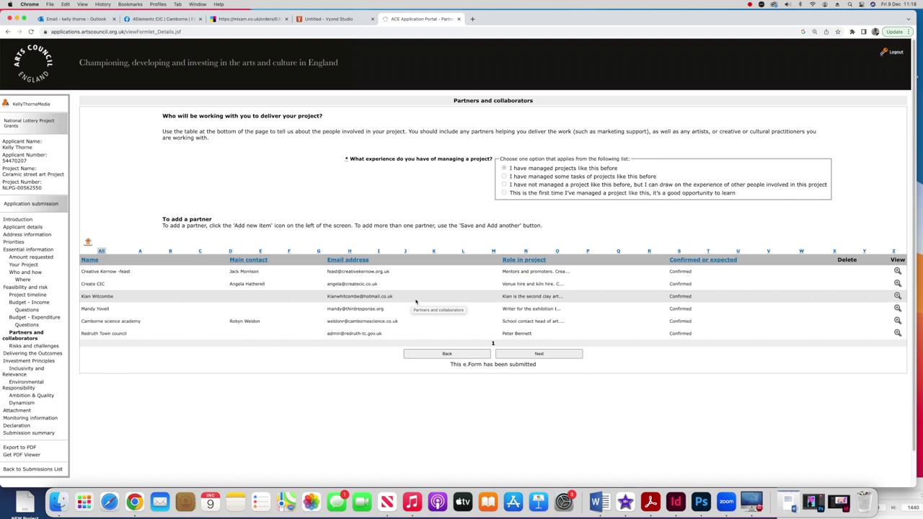
Step: Open Risks and challenges, scroll its answer box, then continue to Delivering the Outcomes
{"action": "left_click", "coordinate": [539, 354]}
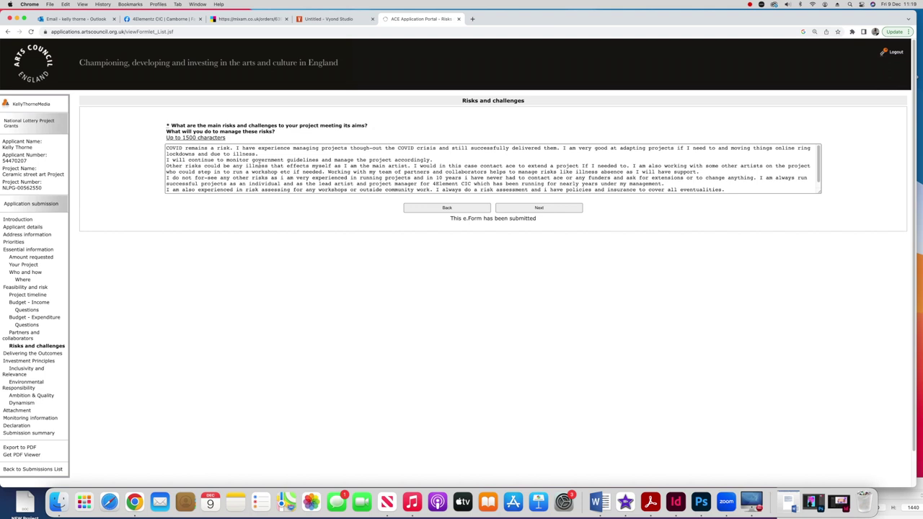
{"action": "left_click_drag", "start_coordinate": [819, 161], "coordinate": [818, 173]}
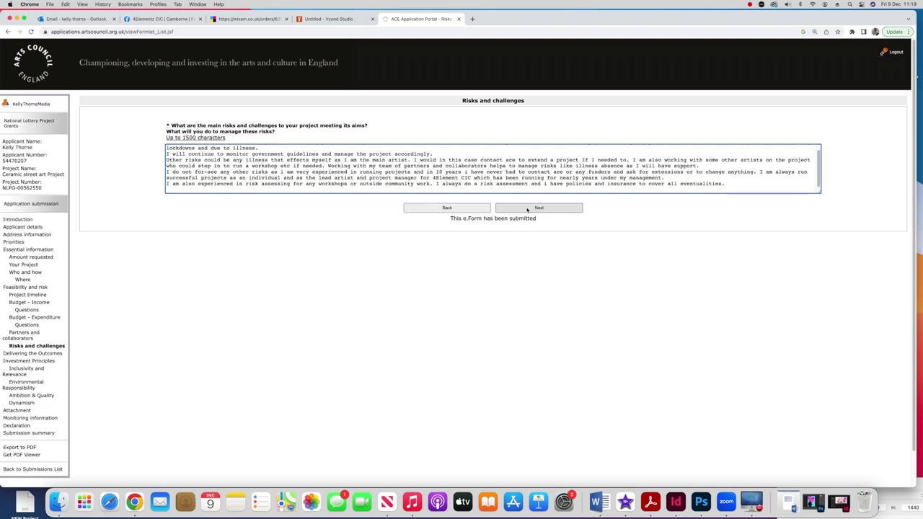
{"action": "left_click", "coordinate": [527, 210]}
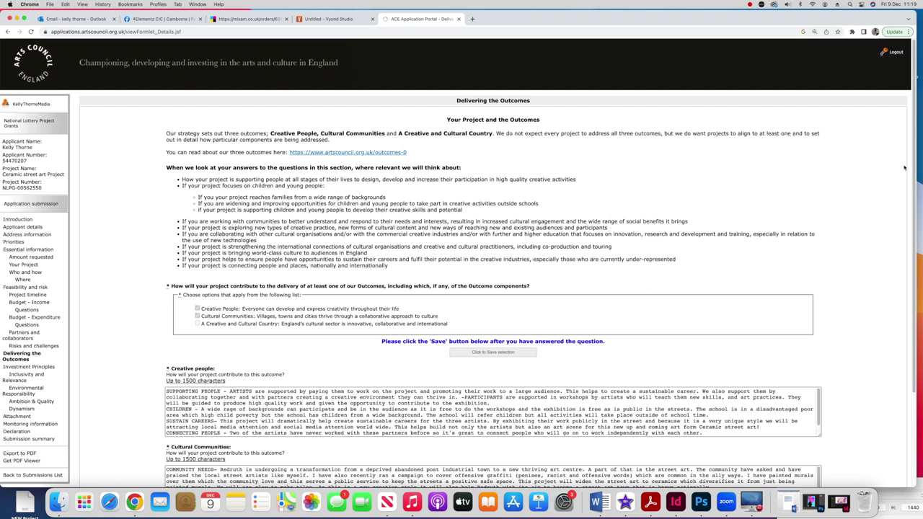
Step: Scroll through the Creative People and Cultural Communities answers on Delivering the Outcomes
{"action": "left_click_drag", "start_coordinate": [913, 165], "coordinate": [914, 214]}
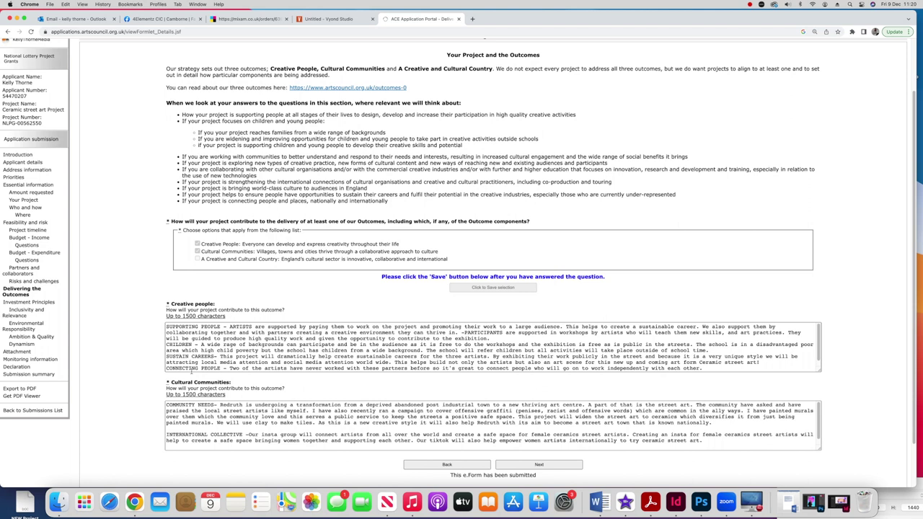
Step: Read further down the Creative people answer, then continue to the Investment Principles page
{"action": "left_click", "coordinate": [302, 332]}
{"action": "scroll", "coordinate": [302, 333], "scroll_direction": "down", "scroll_amount": 1}
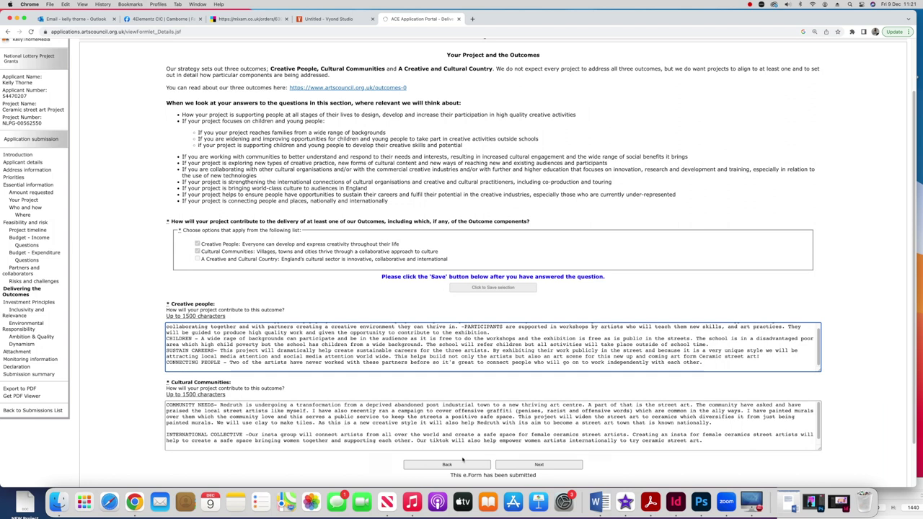
{"action": "left_click", "coordinate": [548, 468]}
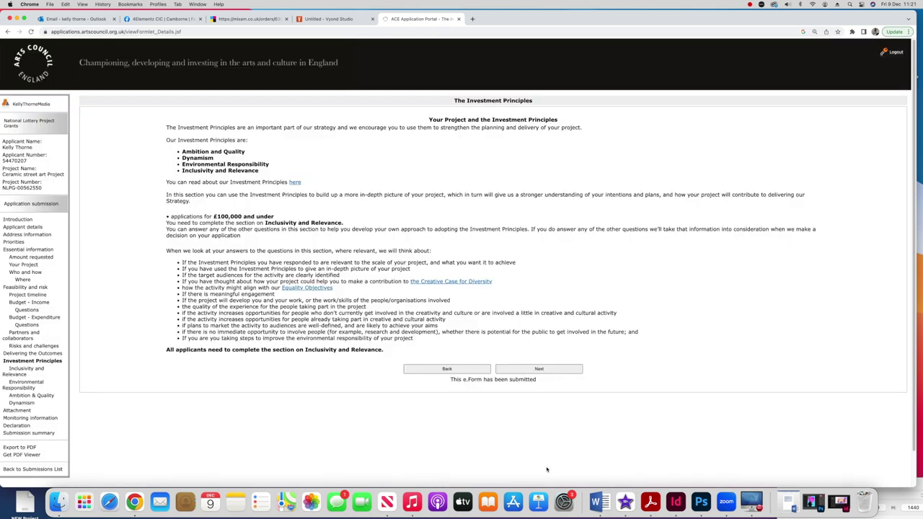
Step: Continue to the Communities, Workforce and Creative Case answers under Inclusivity and Relevance
{"action": "left_click", "coordinate": [541, 369]}
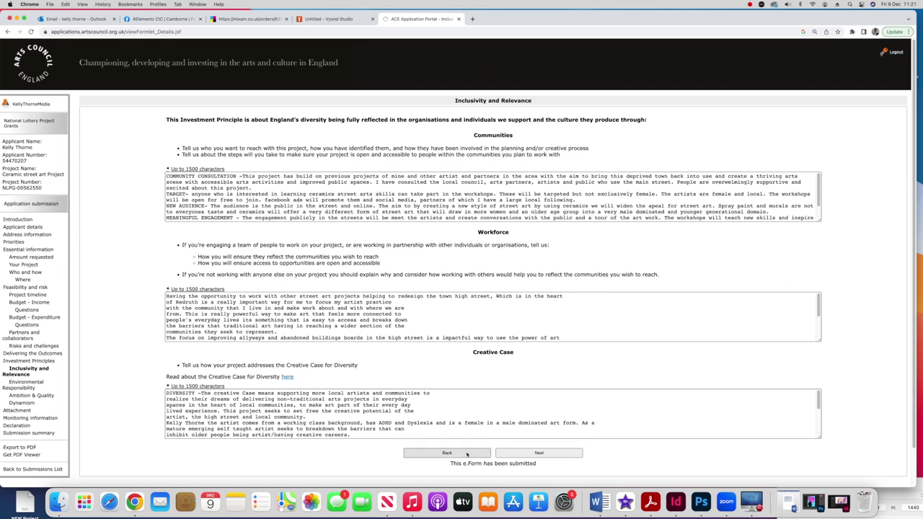
{"action": "left_click", "coordinate": [514, 455]}
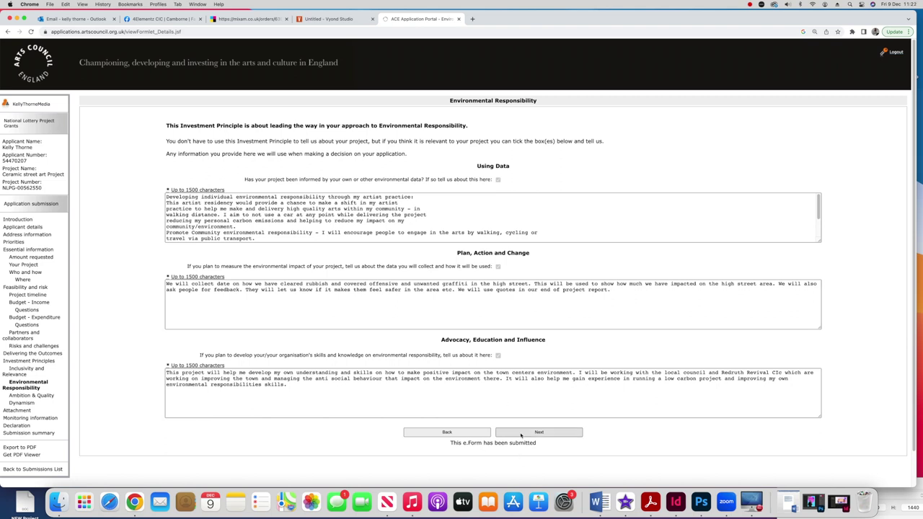
{"action": "left_click", "coordinate": [520, 434]}
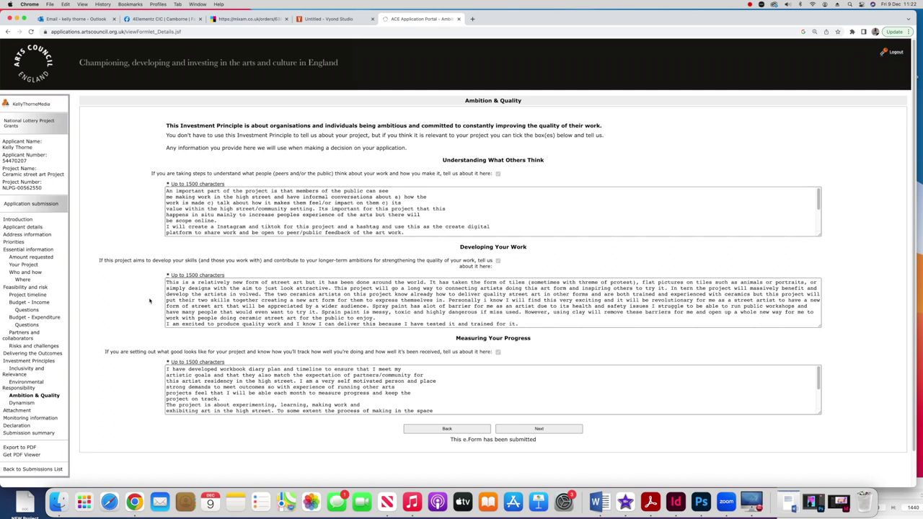
{"action": "left_click", "coordinate": [526, 431]}
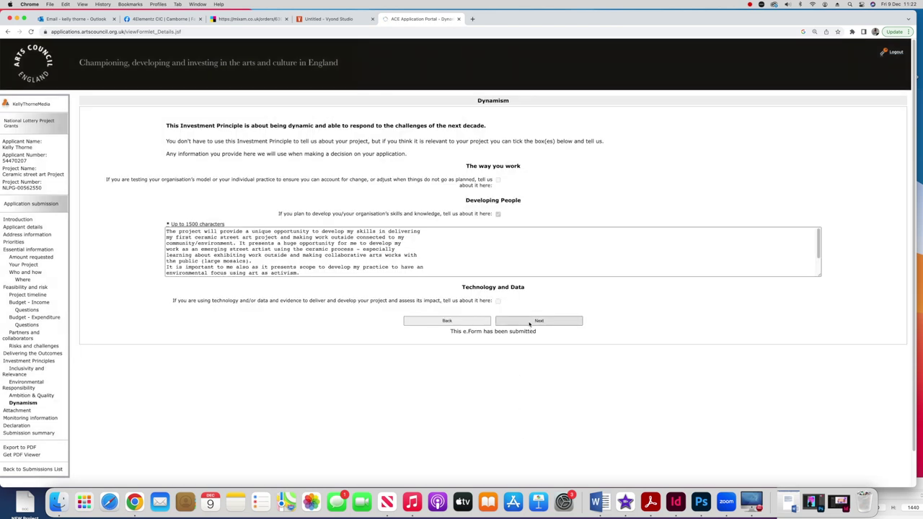
{"action": "left_click", "coordinate": [529, 322]}
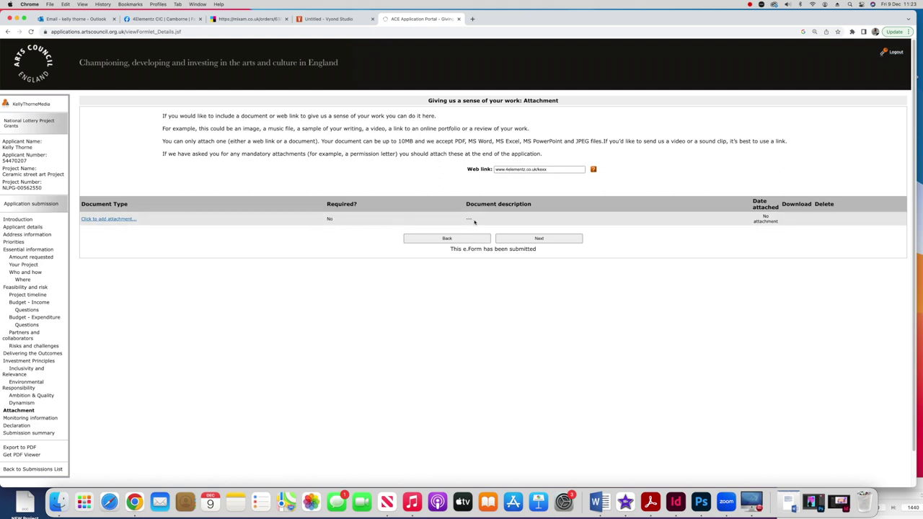
Step: Review Monitoring information and the Declaration's truth, age and bank-details confirmations, then continue
{"action": "left_click", "coordinate": [564, 241]}
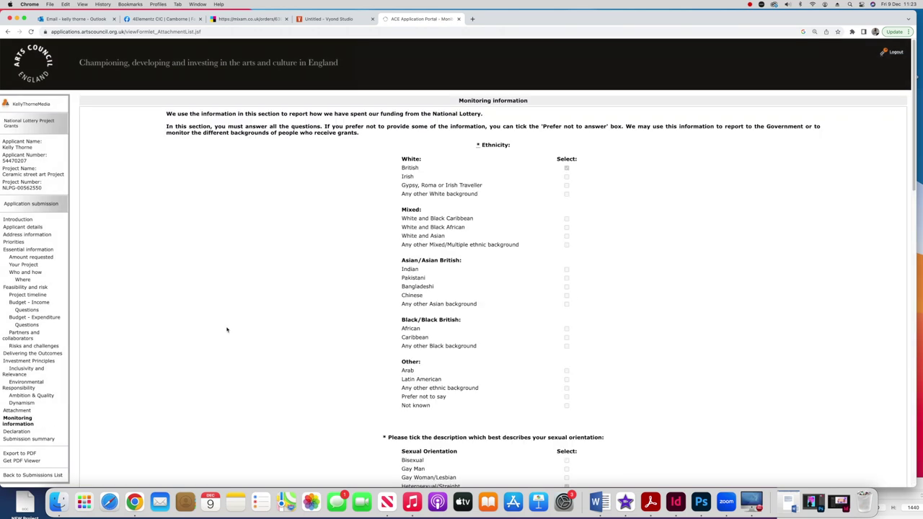
{"action": "scroll", "coordinate": [317, 360], "scroll_direction": "down", "scroll_amount": 15}
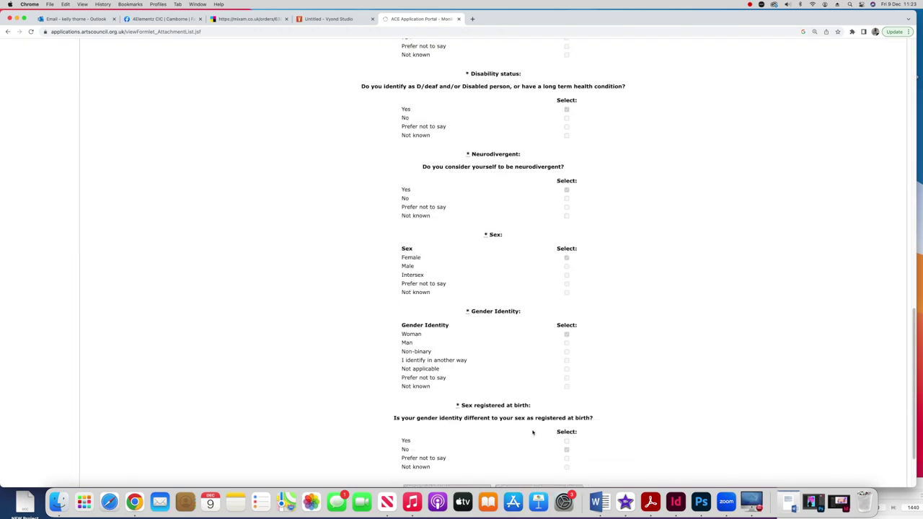
{"action": "left_click", "coordinate": [531, 469]}
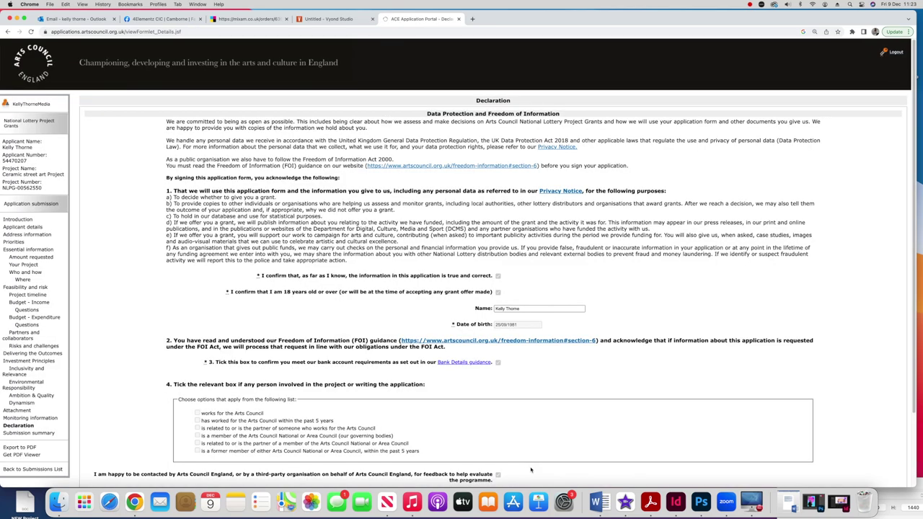
{"action": "scroll", "coordinate": [531, 469], "scroll_direction": "down", "scroll_amount": 3}
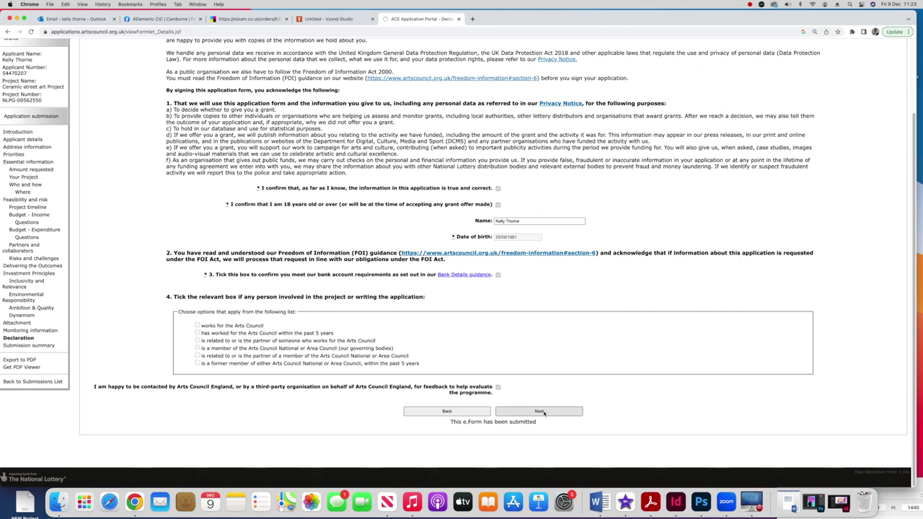
{"action": "left_click", "coordinate": [539, 411]}
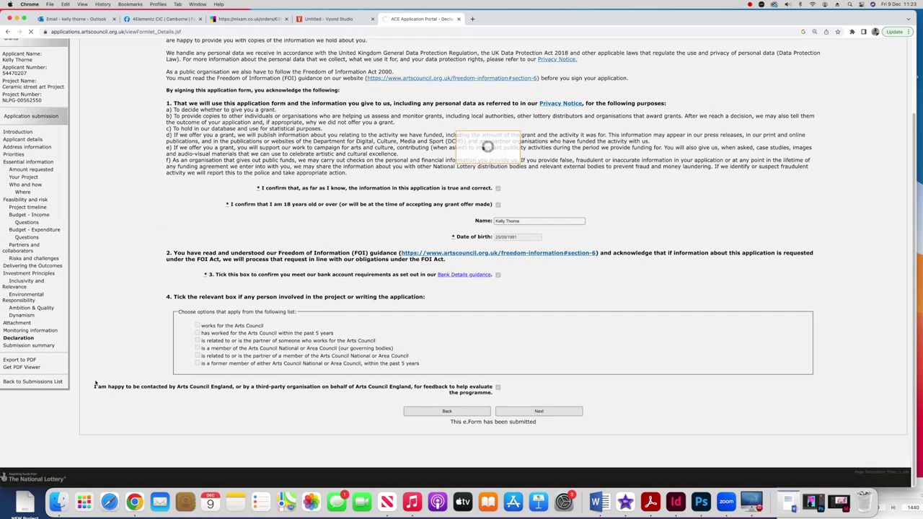
Step: Scroll the Submission summary to see each page's completion status and submitted e-Form confirmation
{"action": "scroll", "coordinate": [201, 355], "scroll_direction": "down", "scroll_amount": 2}
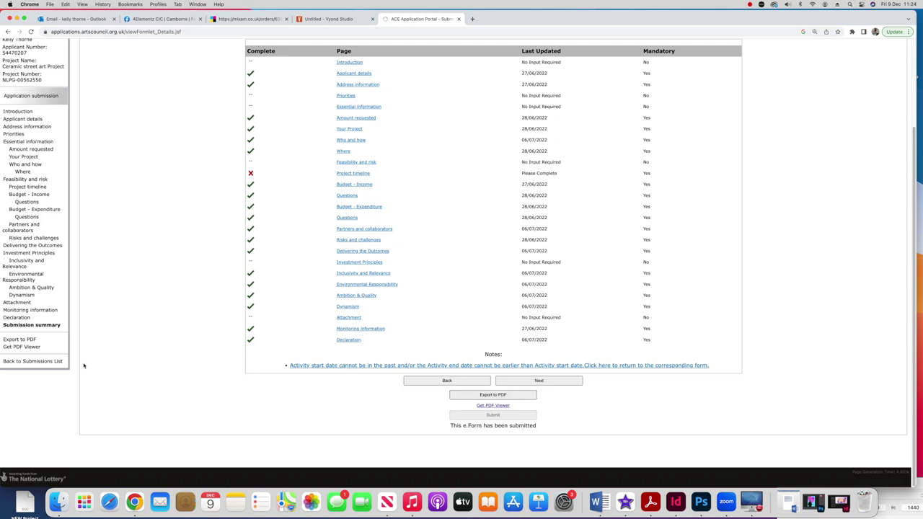
Step: Open the 18 August 2021 decision letter declining Empowering women in street art
{"action": "left_click", "coordinate": [35, 362]}
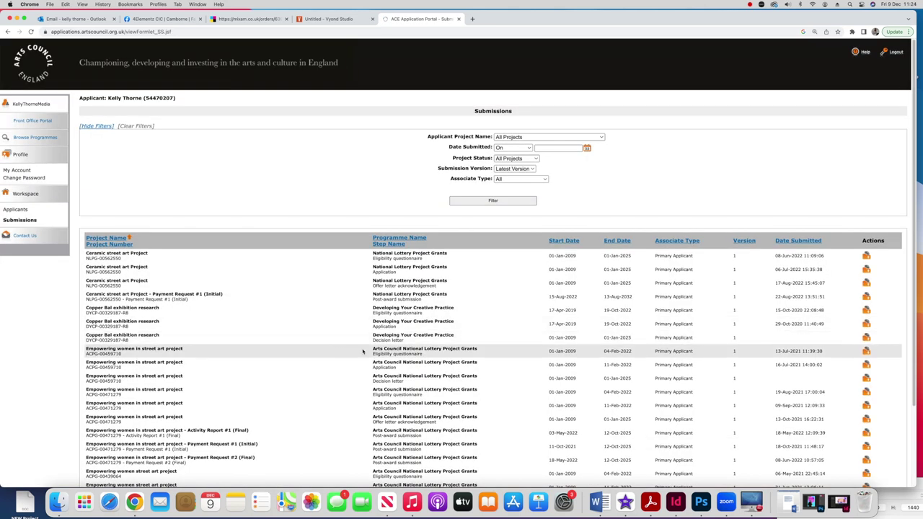
{"action": "left_click", "coordinate": [395, 346]}
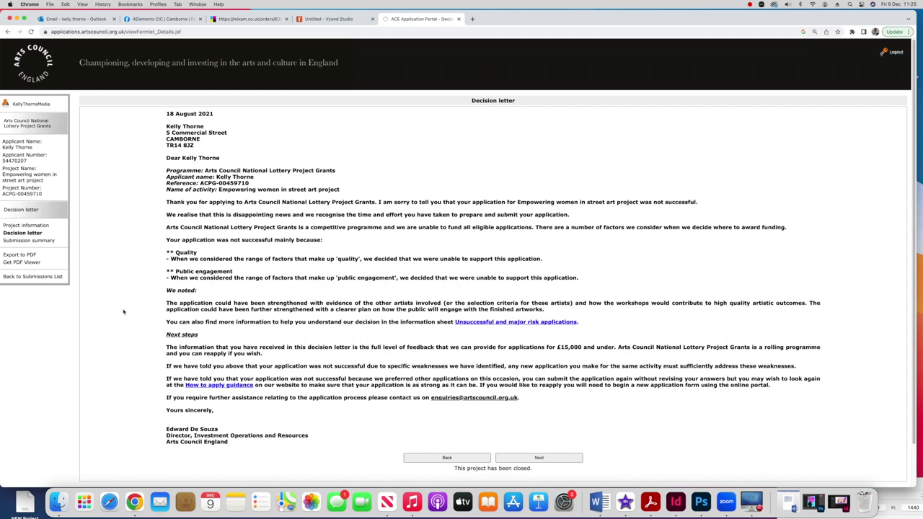
Step: Open the Offer letter acknowledgement to read the £14,995 offer letter, then return to Submissions
{"action": "left_click", "coordinate": [35, 277]}
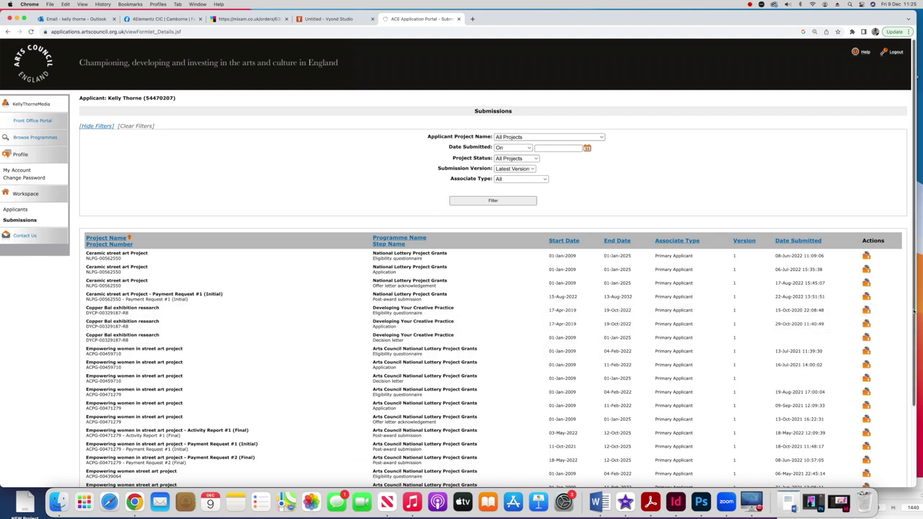
{"action": "scroll", "coordinate": [906, 361], "scroll_direction": "down", "scroll_amount": 2}
{"action": "scroll", "coordinate": [907, 361], "scroll_direction": "down", "scroll_amount": 1}
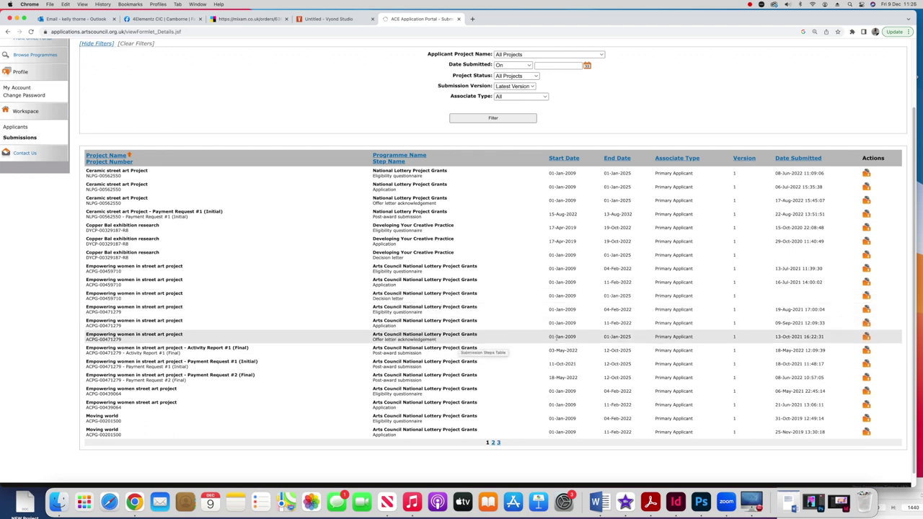
{"action": "left_click", "coordinate": [866, 337]}
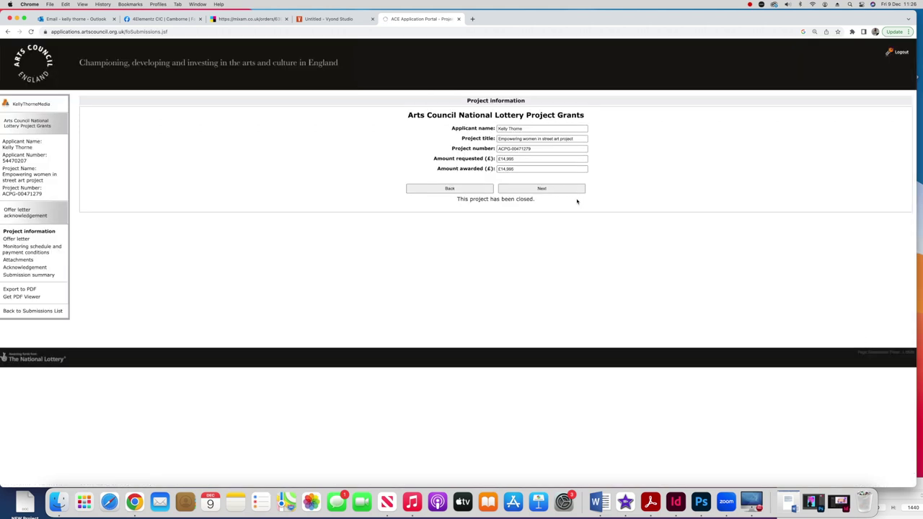
{"action": "left_click", "coordinate": [561, 191]}
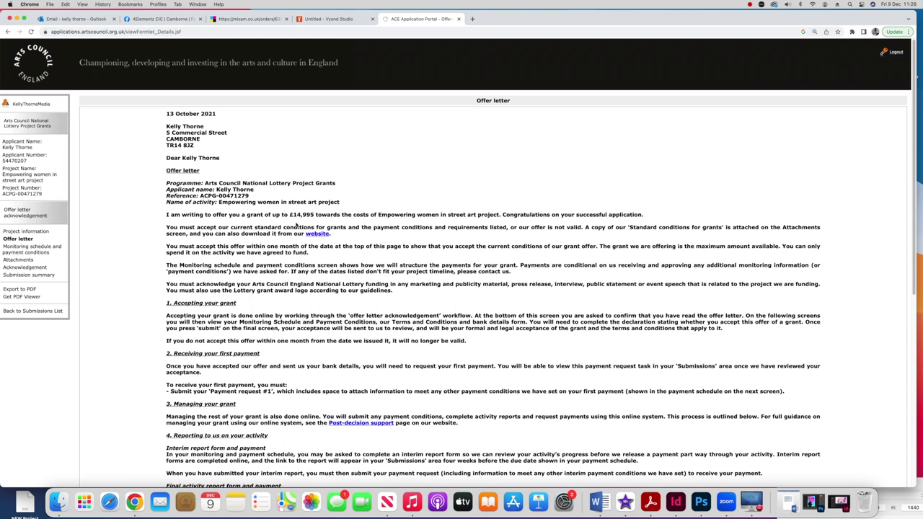
{"action": "left_click", "coordinate": [38, 311]}
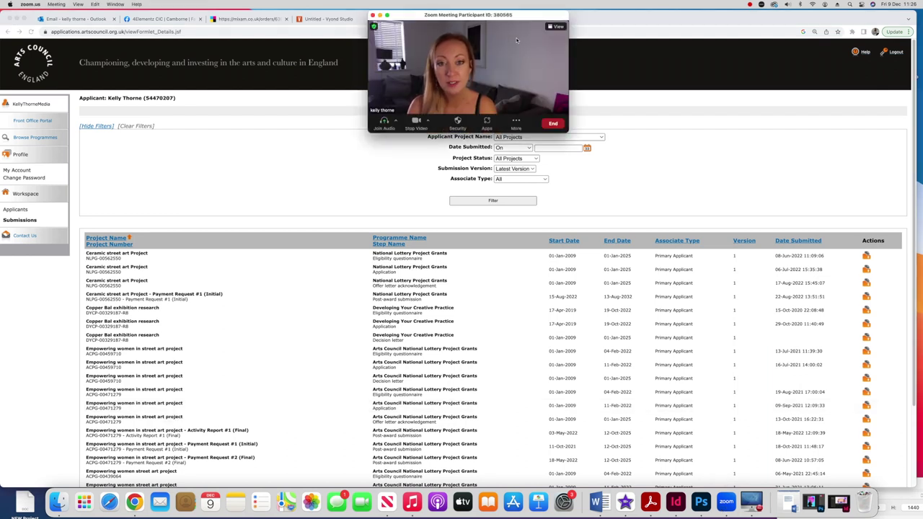
Step: Drag the Zoom meeting video window down so it sits beside the Grantium Submissions list
{"action": "left_click_drag", "start_coordinate": [510, 16], "coordinate": [498, 107]}
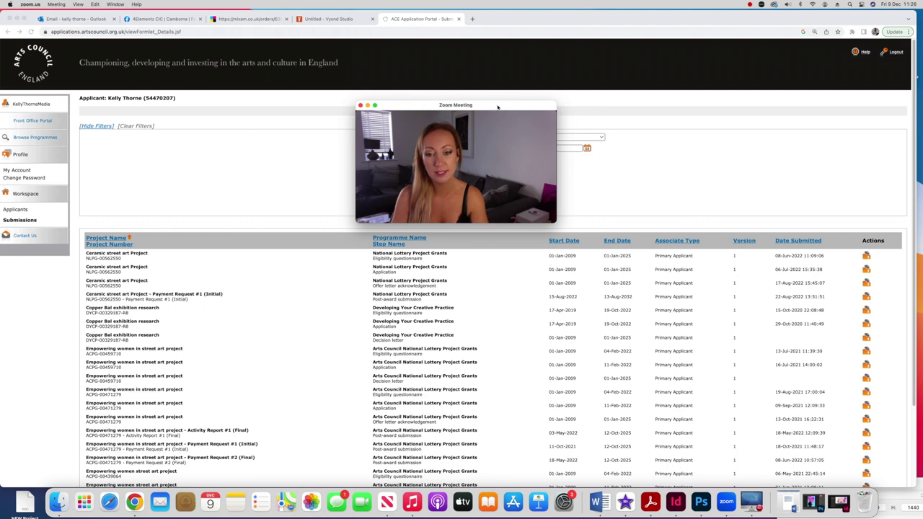